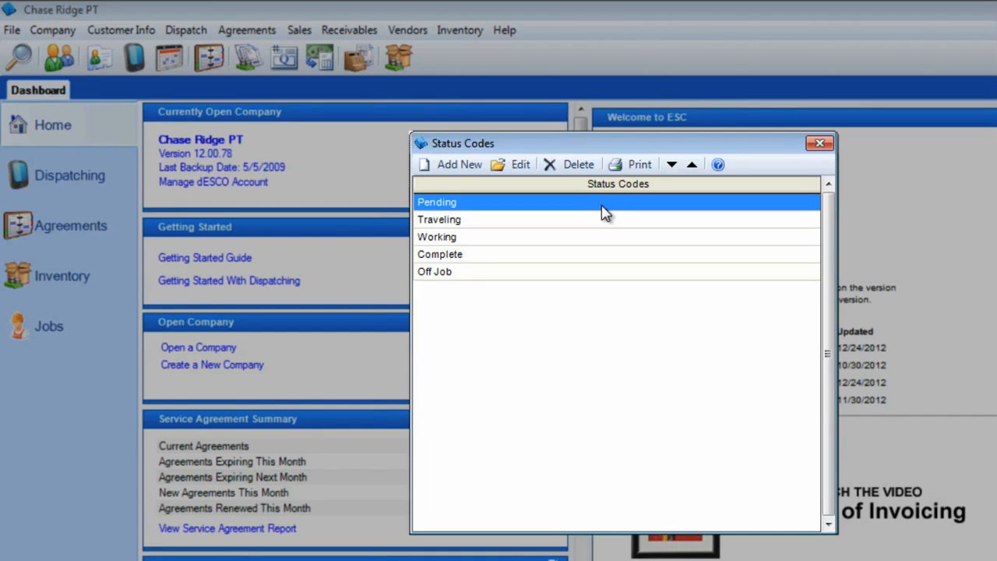
Review the default dispatch status codes from Traveling through Off Job, and close the list without changing them
left_click(607, 221)
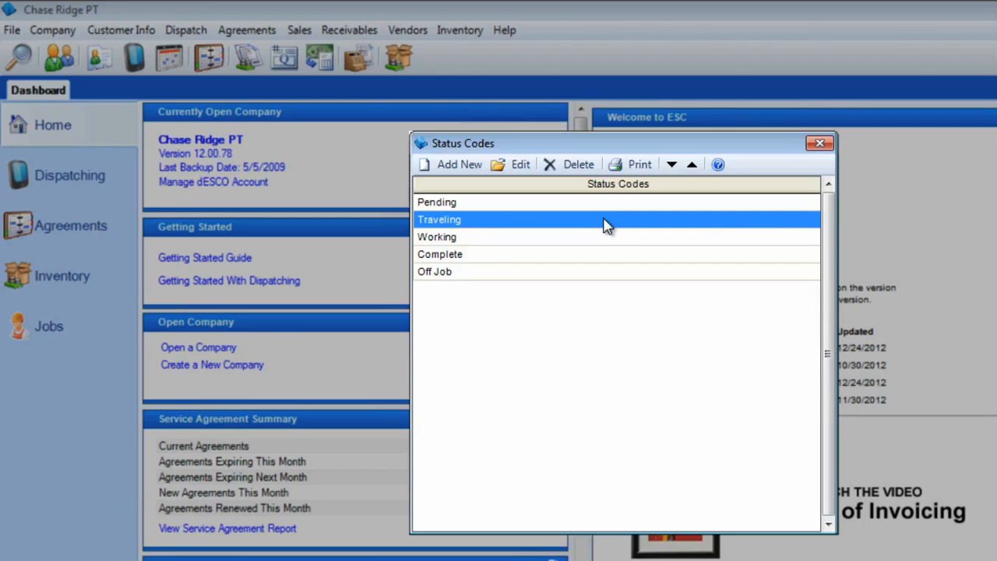
left_click(602, 242)
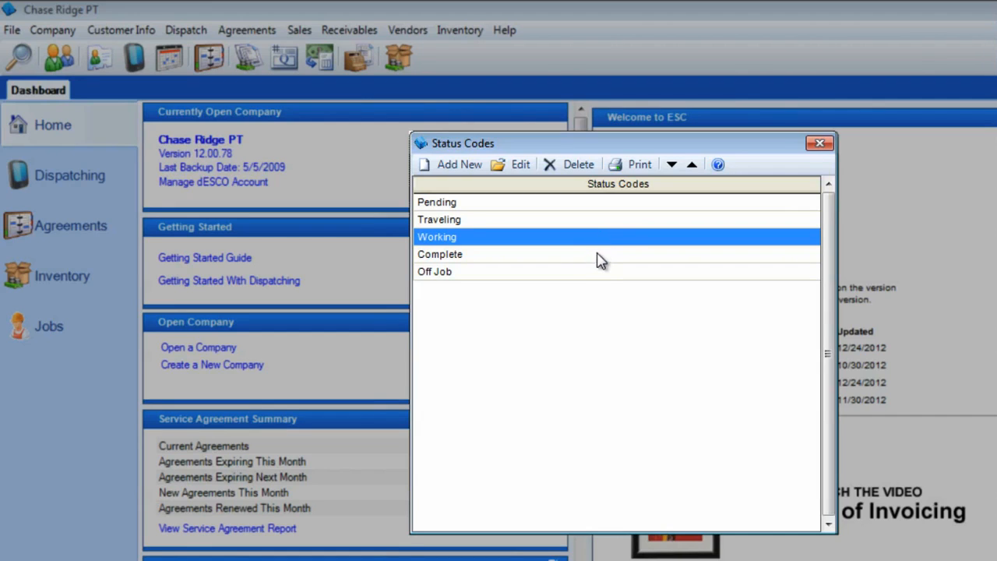
left_click(598, 257)
left_click(601, 272)
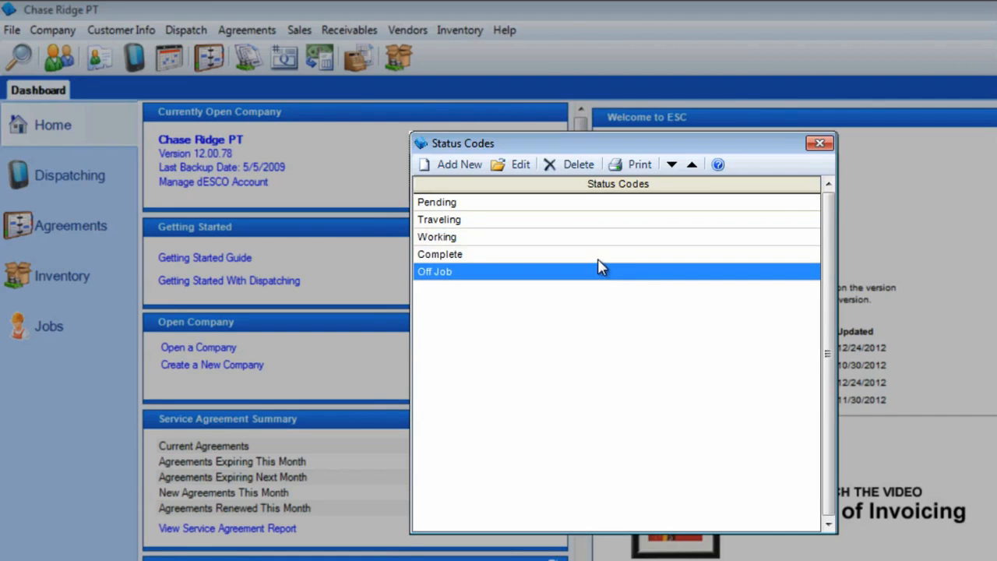
left_click(597, 257)
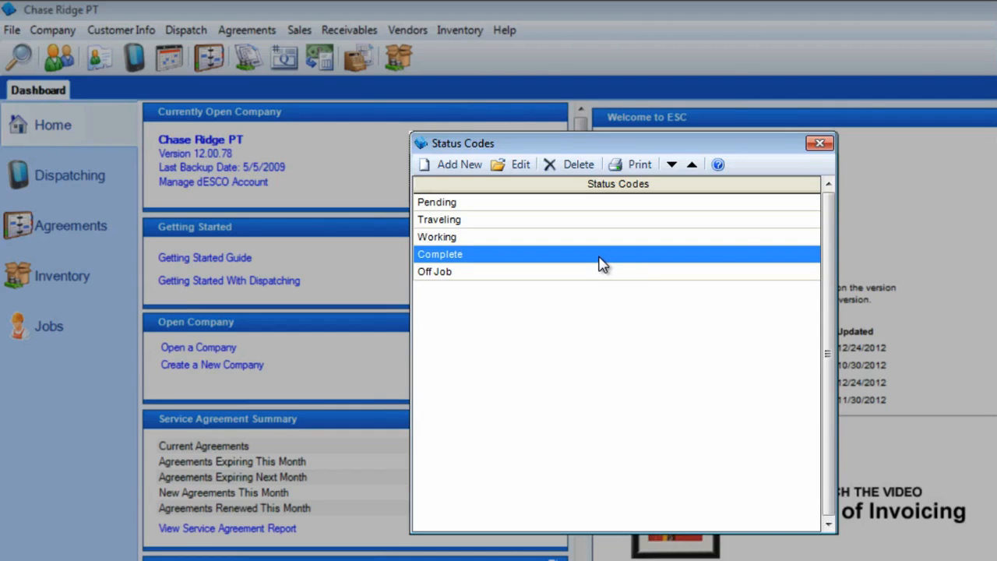
left_click(601, 272)
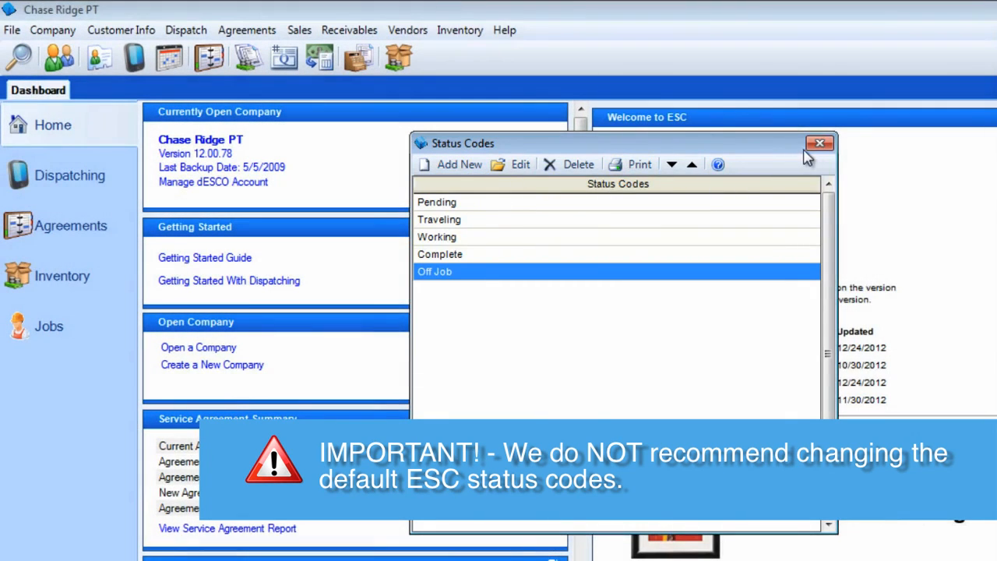
left_click(818, 144)
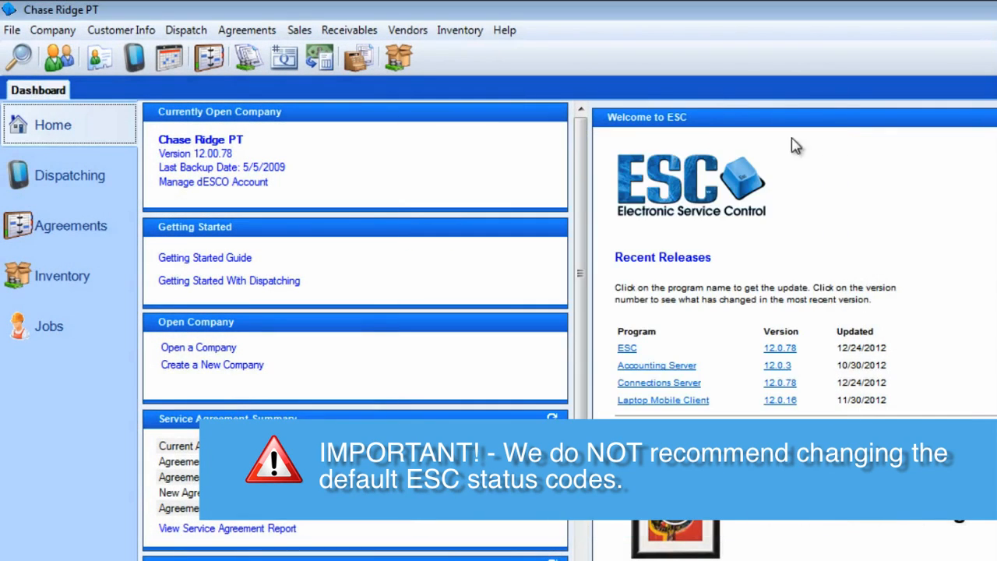
Start a new service request code FILTER with a time of 15 and a skill of 1
left_click(186, 30)
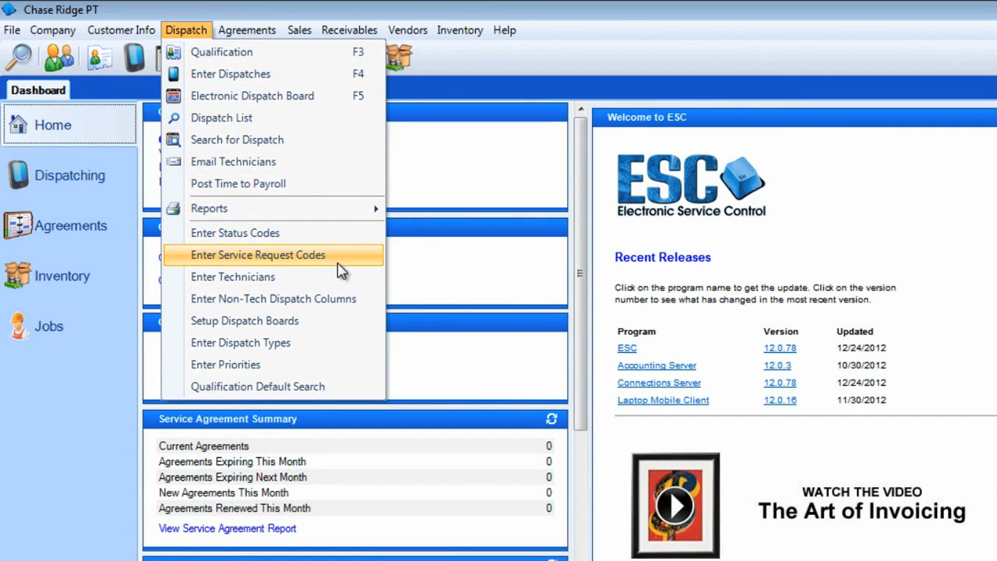
left_click(340, 260)
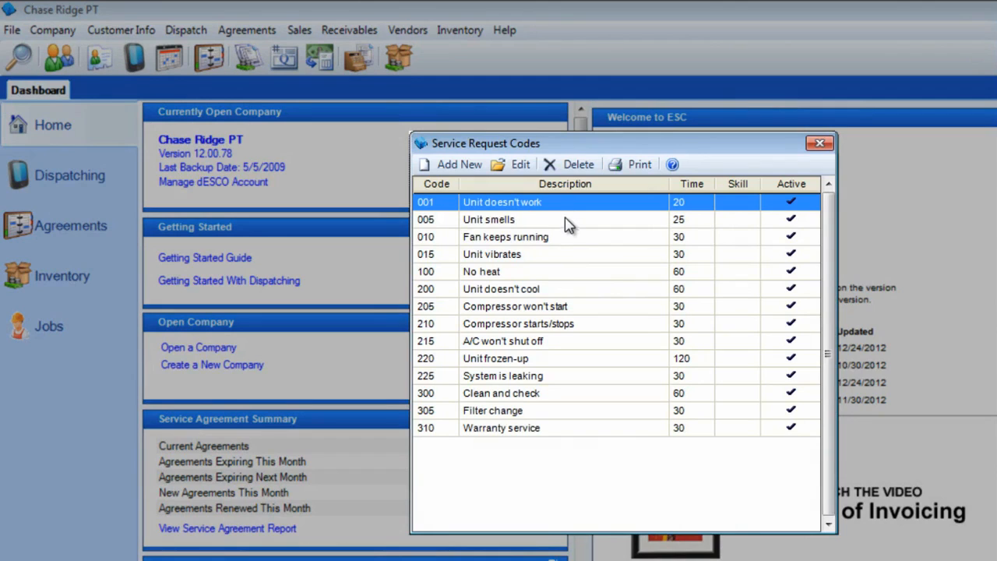
left_click(567, 221)
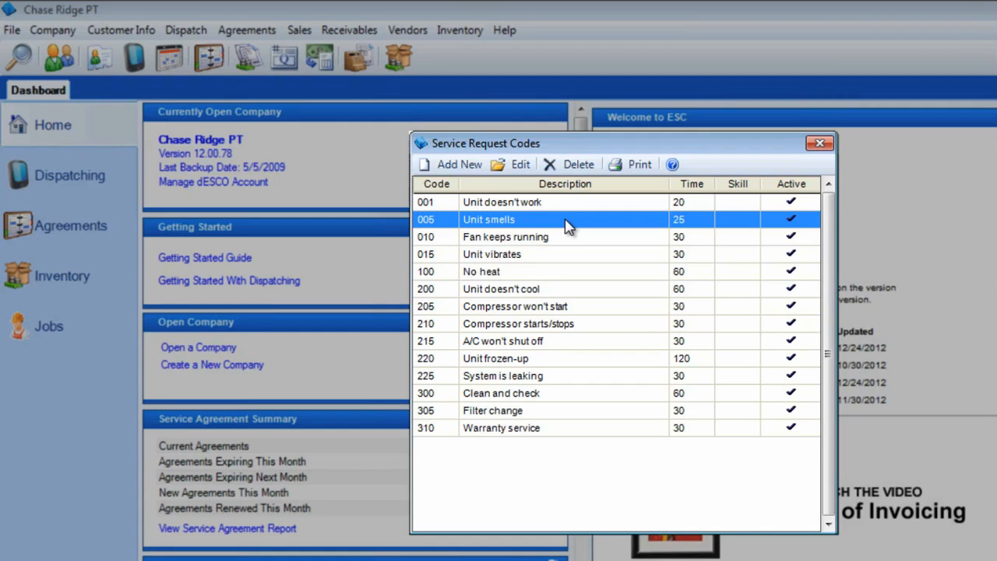
left_click(475, 168)
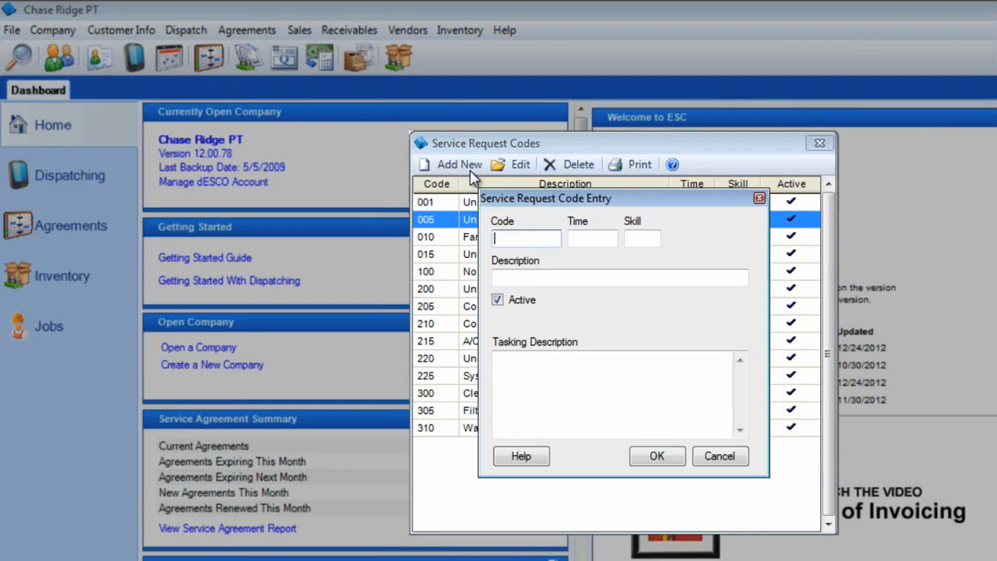
type("FILTER")
key("Tab")
type("15")
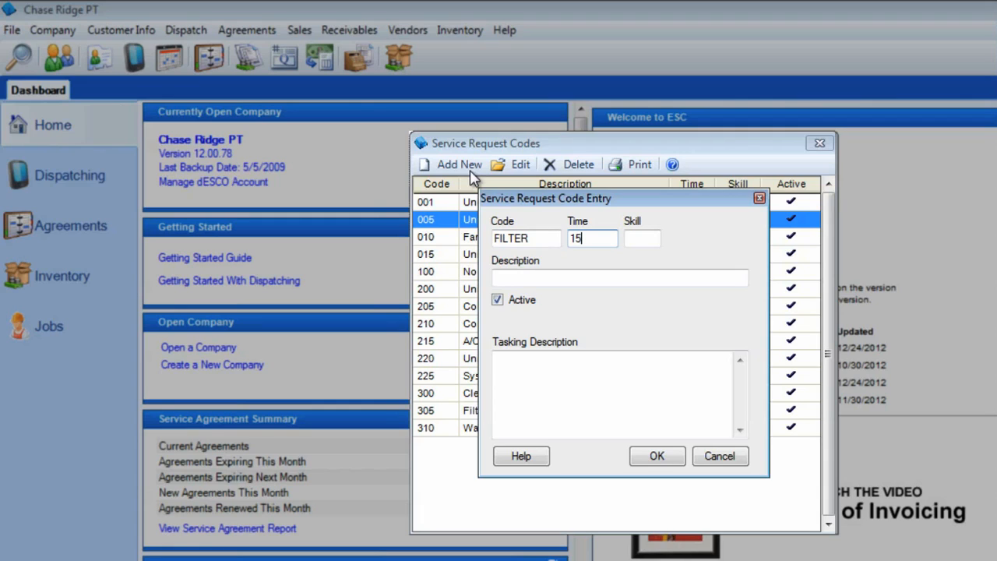
key("Tab")
type("1")
key("Tab")
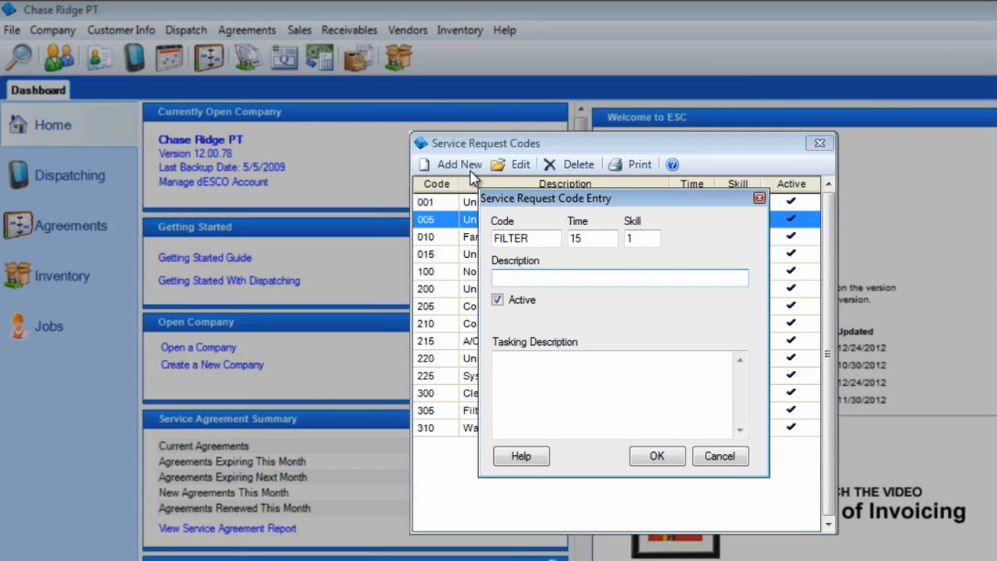
Describe the code as "Change Filter" with the tasking description "This will appear in the dispatch notes when used." and save it
type("Change Filter")
key("Tab")
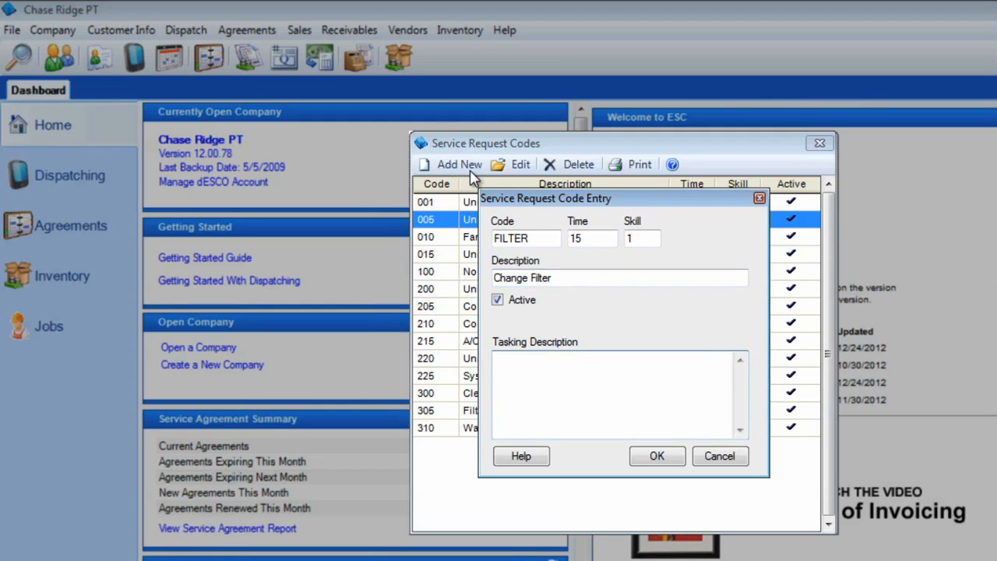
type("This will appear in the dis")
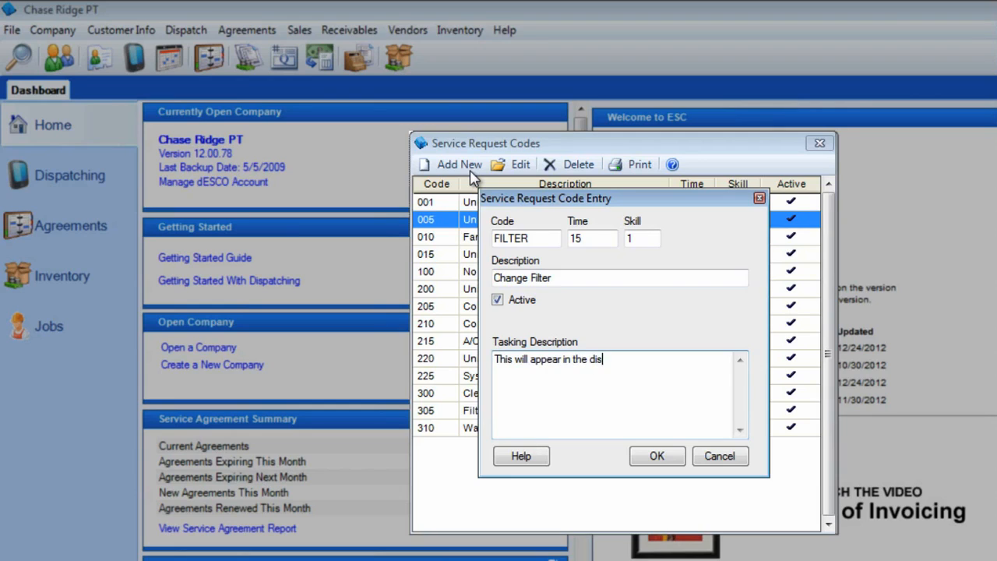
type("patch notes when used.")
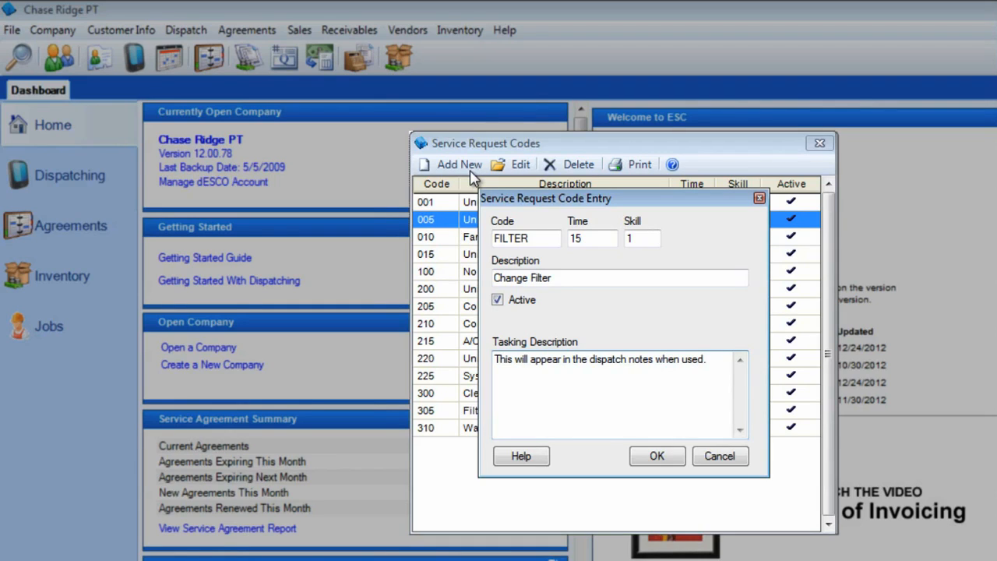
left_click(645, 458)
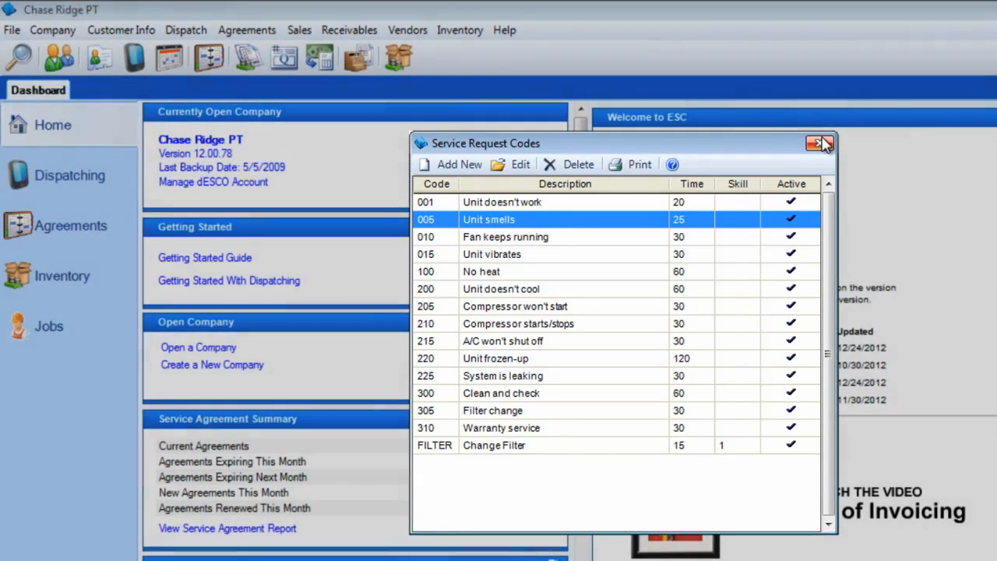
left_click(819, 142)
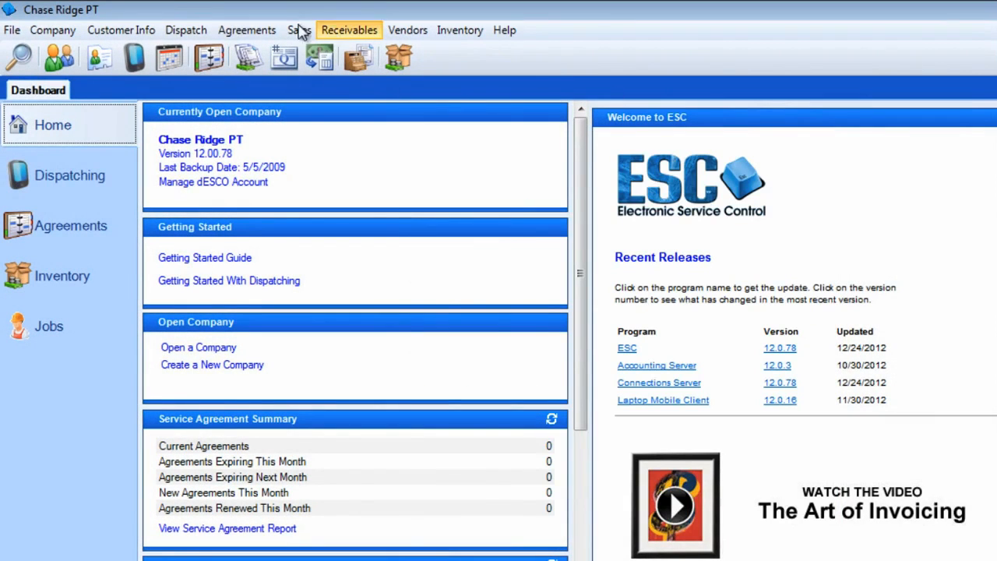
Add an active, non-billable dispatch type named QUOTE and close the dispatch types list
left_click(212, 31)
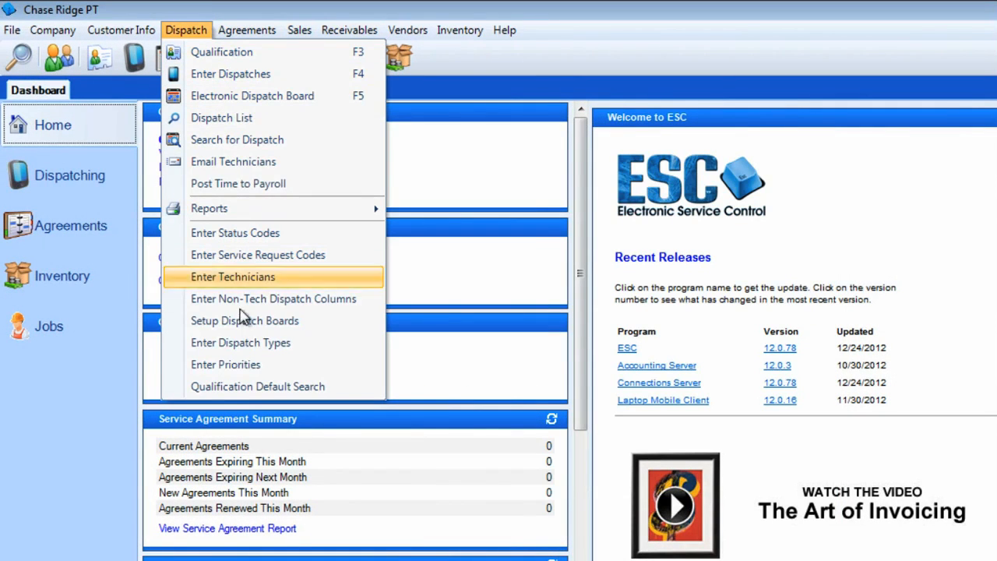
left_click(253, 342)
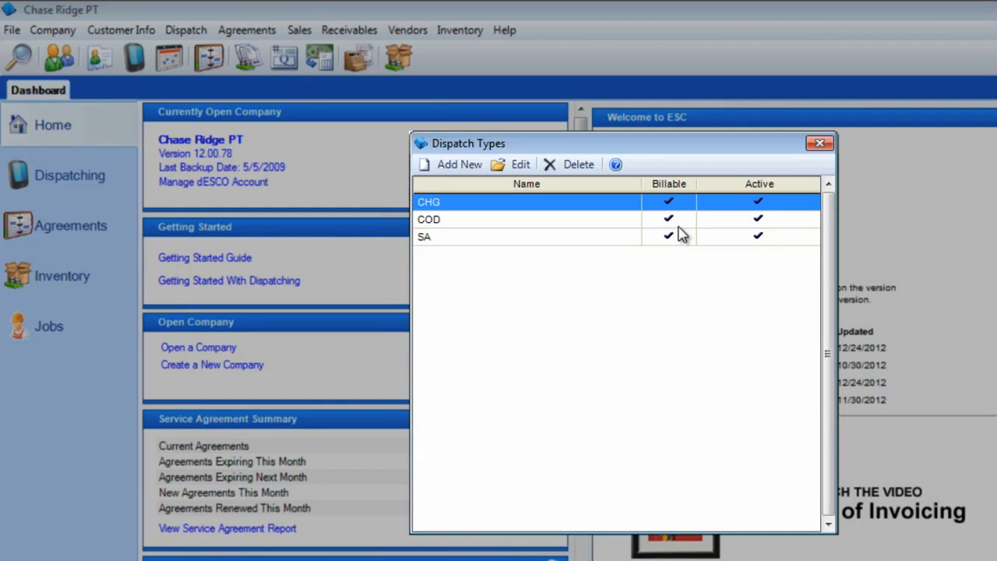
left_click(567, 226)
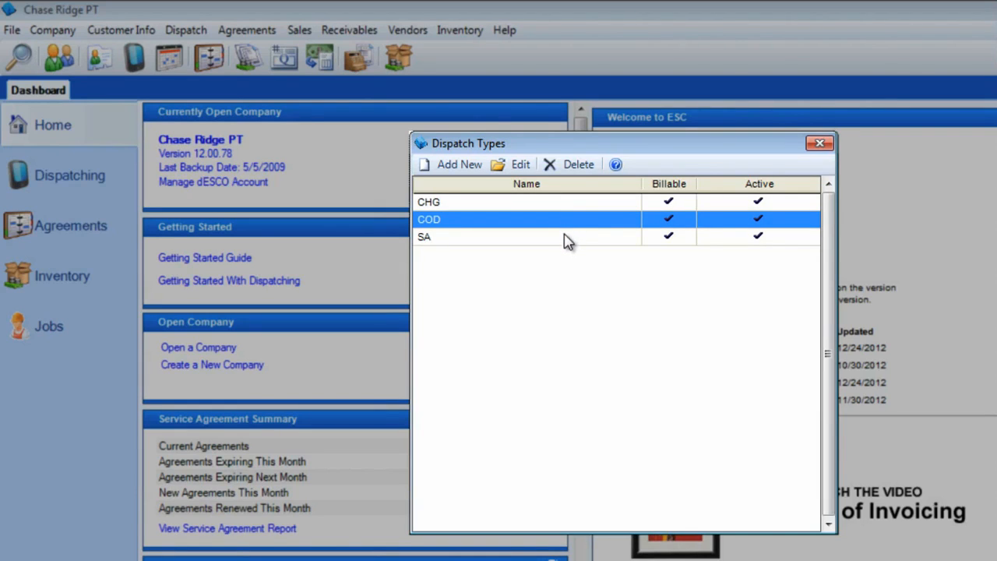
left_click(567, 242)
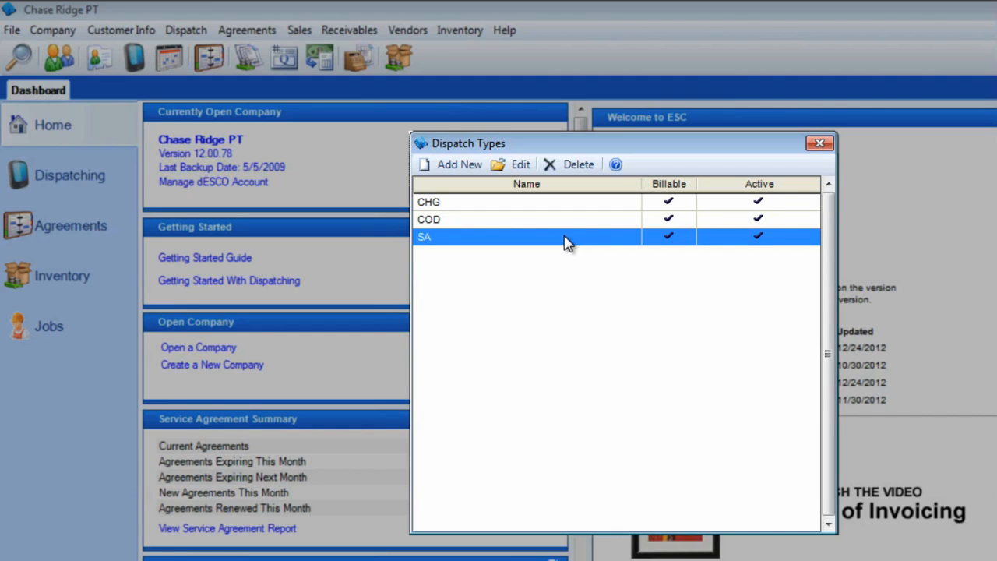
left_click(475, 173)
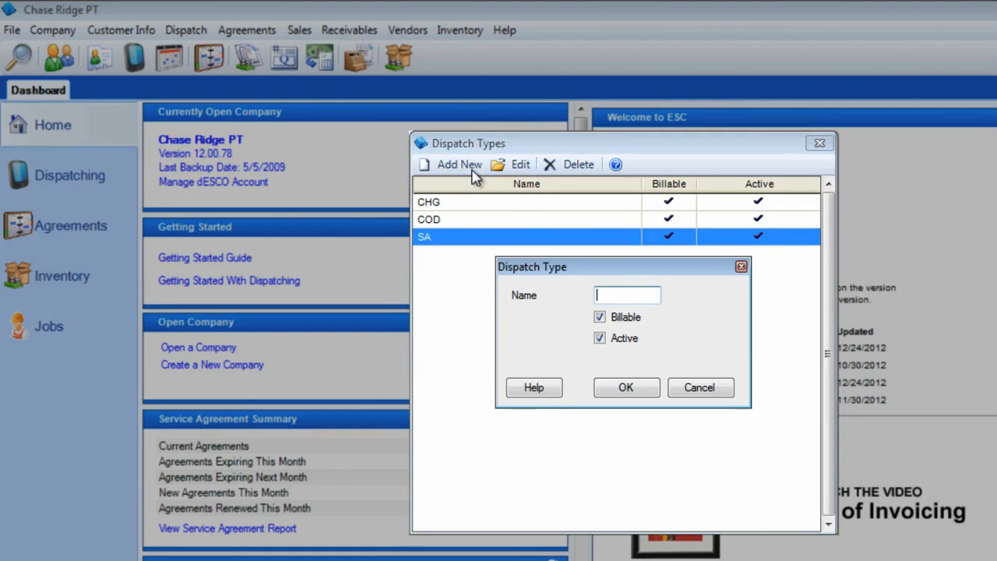
type("QUOTE")
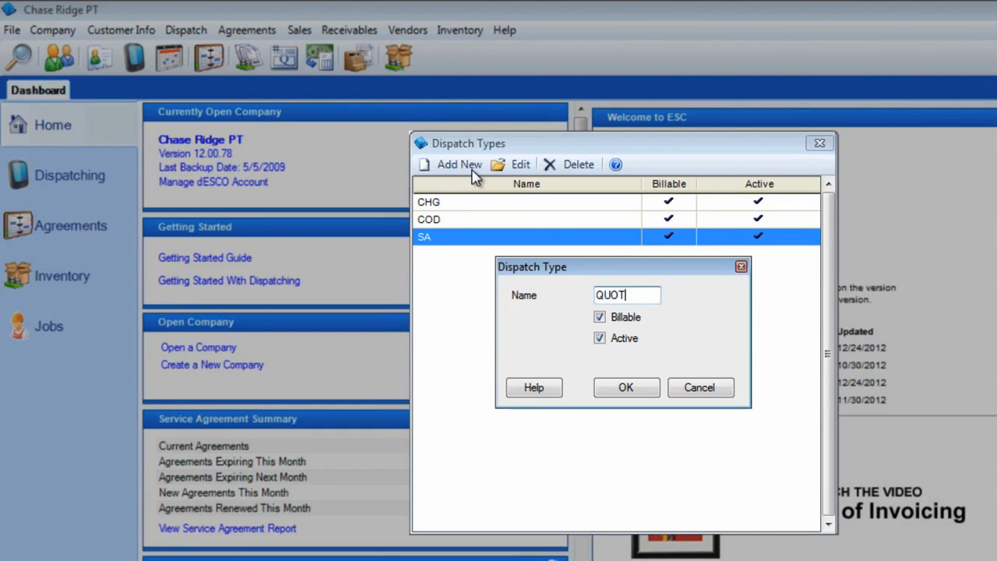
left_click(600, 317)
left_click(623, 388)
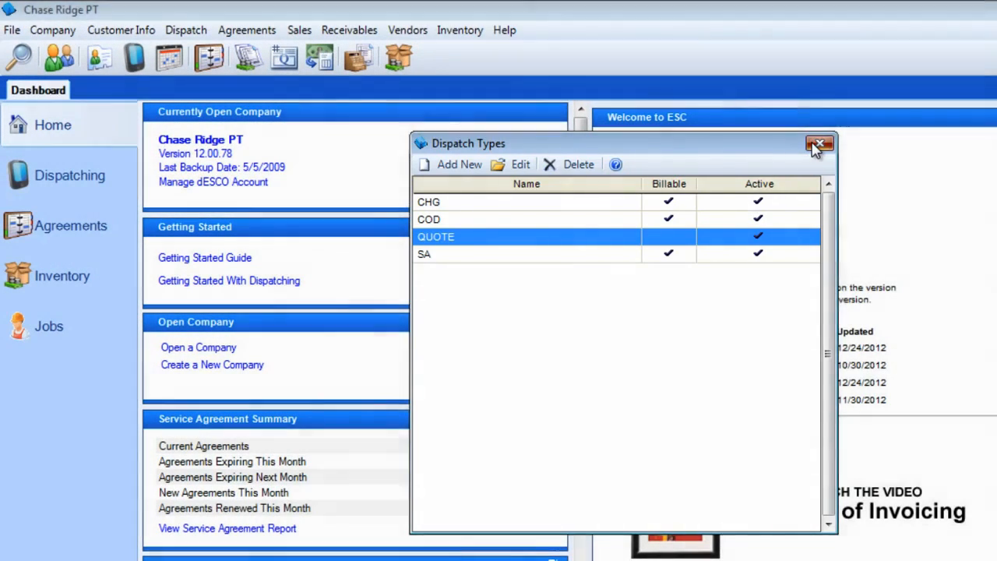
left_click(818, 143)
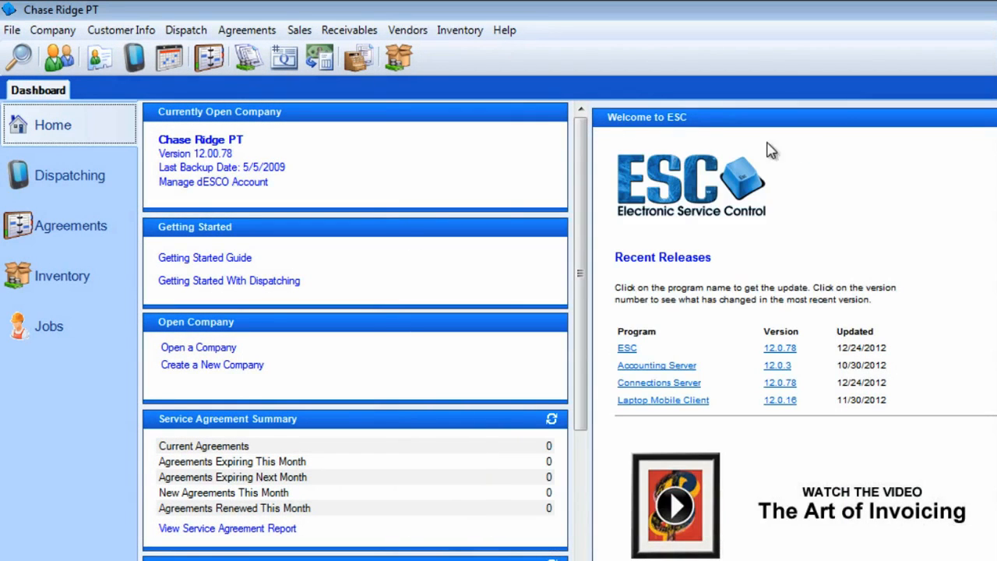
Add an active dispatch priority named CHECK with the color Medium Turquoise and close the priorities list
left_click(190, 29)
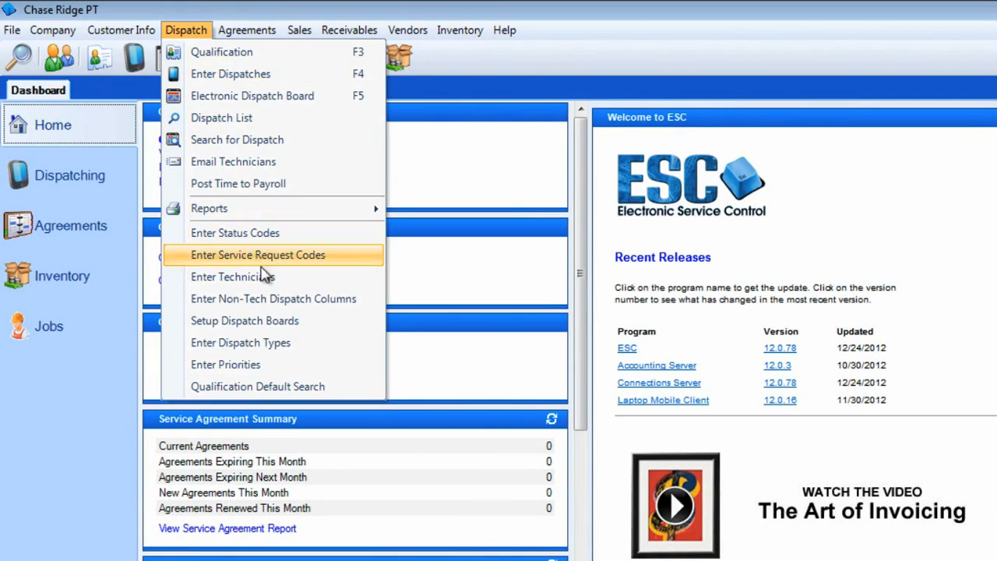
left_click(277, 364)
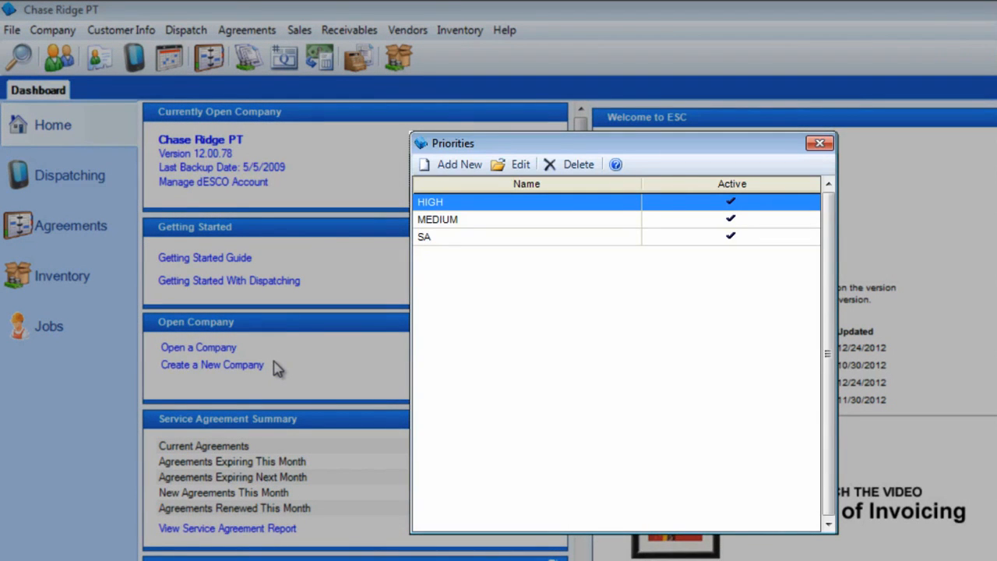
left_click(460, 165)
type("CHECK")
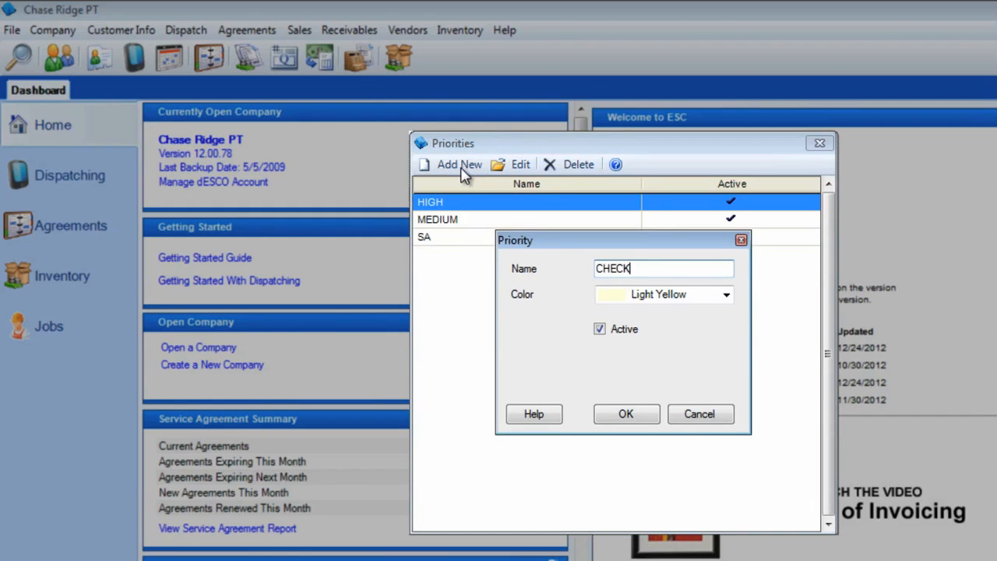
key("Tab")
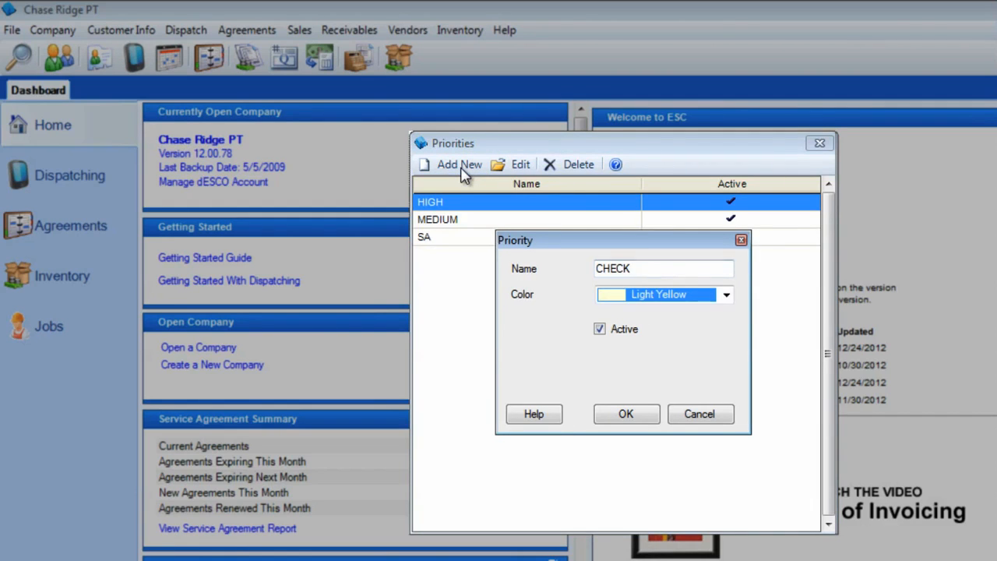
left_click(725, 295)
left_click(732, 484)
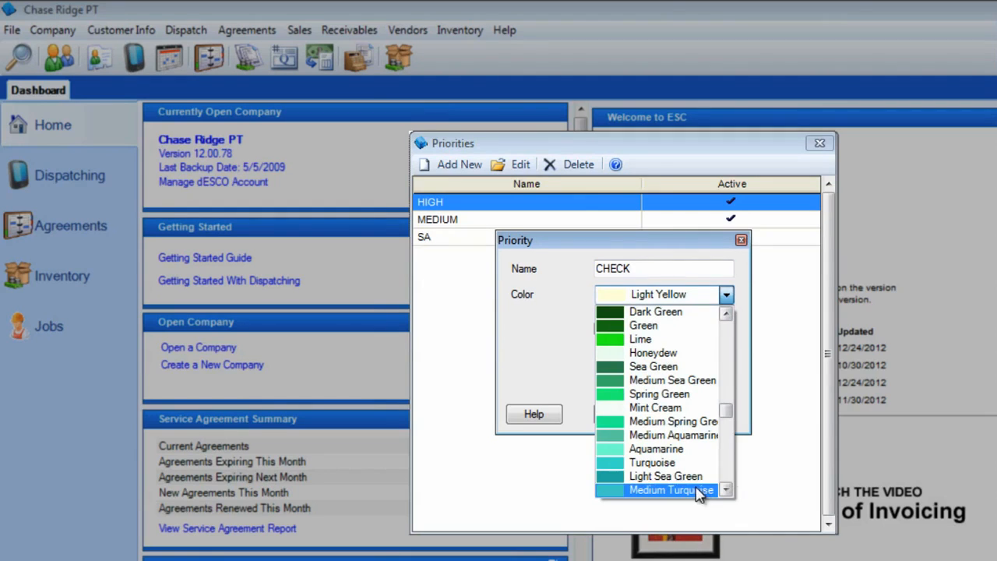
left_click(696, 490)
left_click(633, 415)
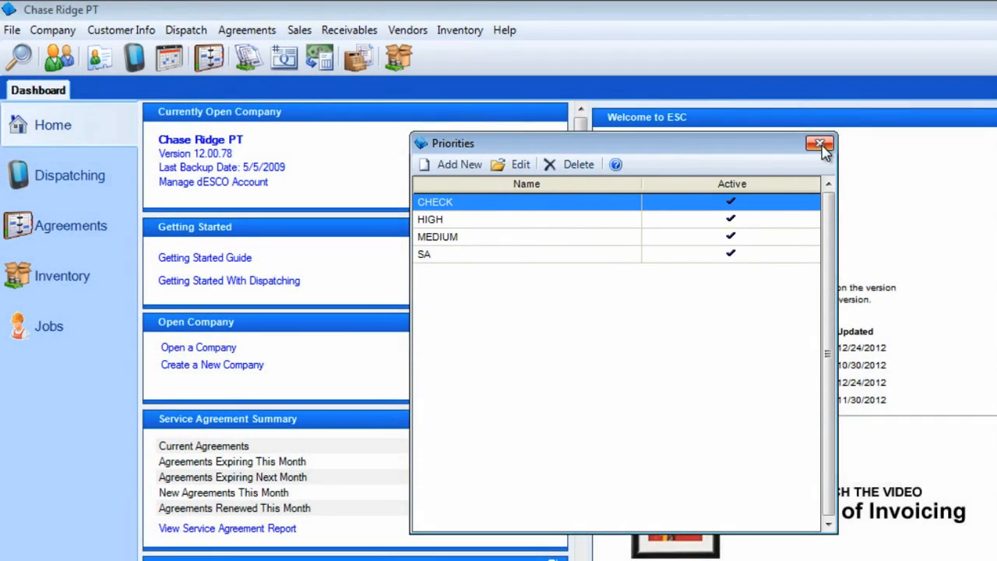
left_click(820, 144)
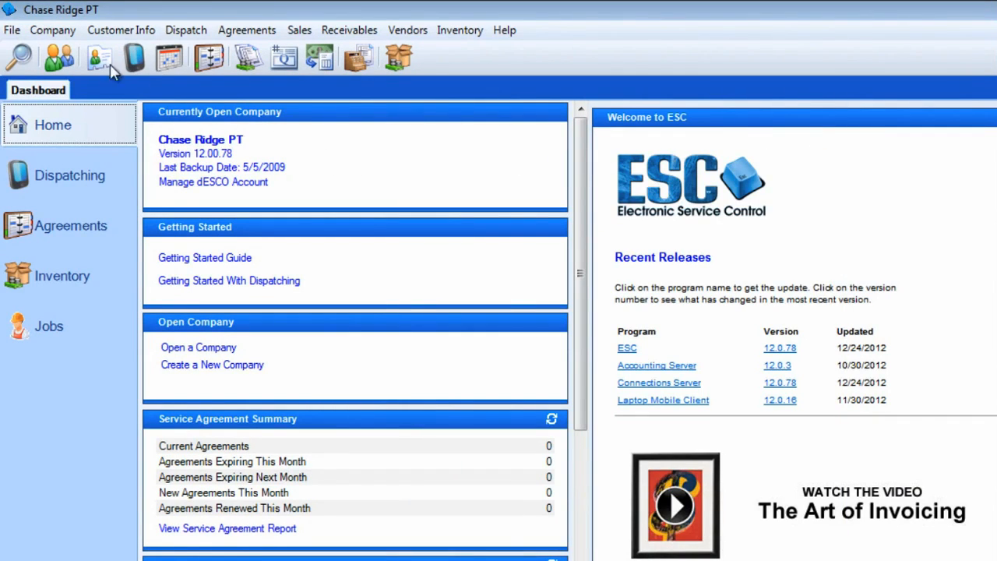
Open the company's System Setup at the Dispatch settings
left_click(53, 35)
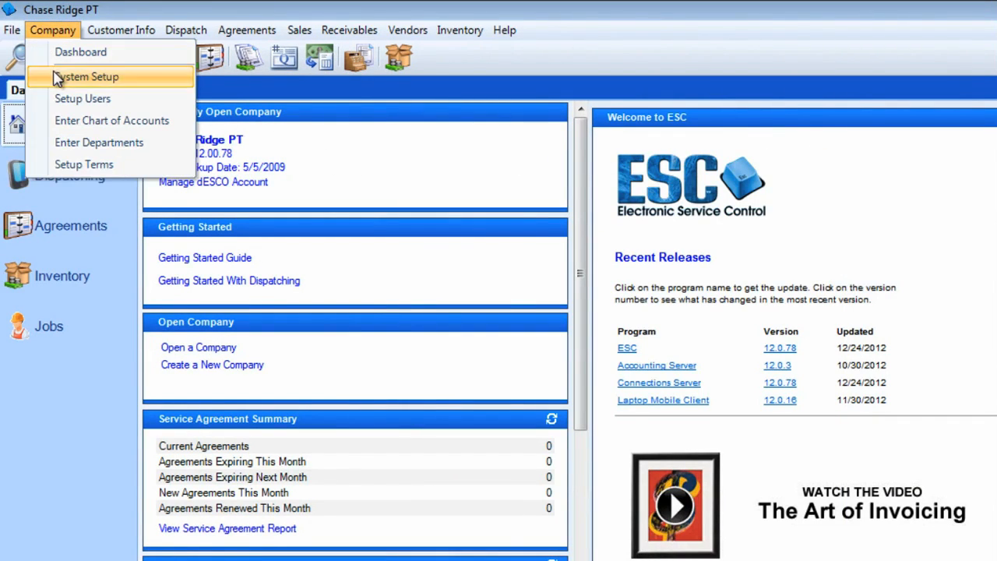
left_click(56, 76)
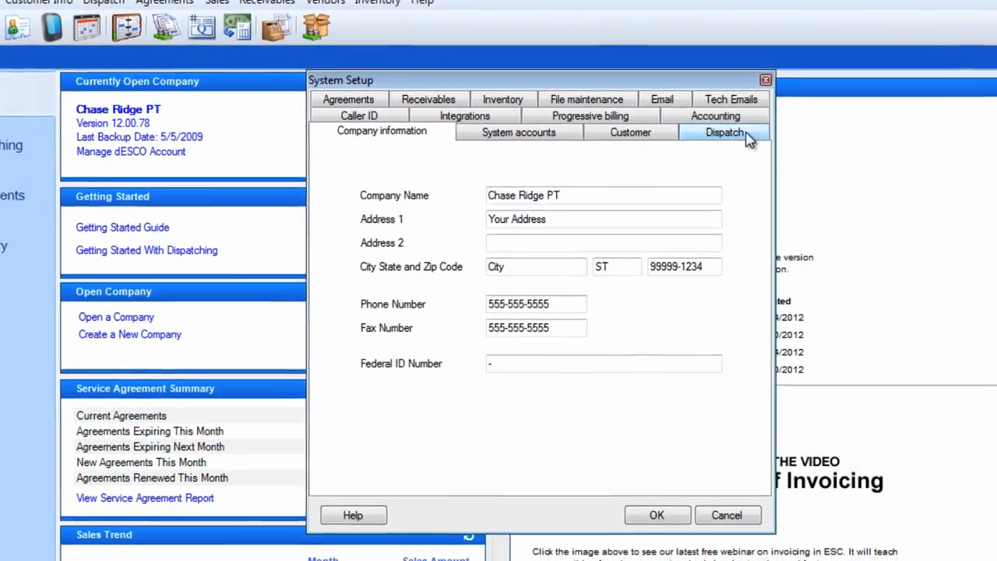
left_click(814, 162)
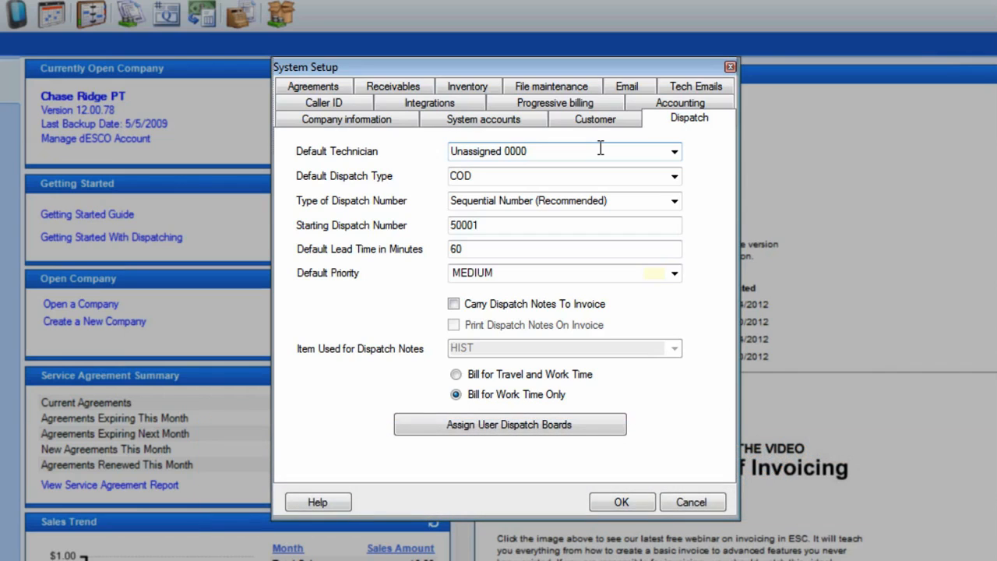
Review the default dispatch type, numbering, starting number, lead time and priority settings, selecting Sequential Number (Recommended) numbering and MEDIUM priority
left_click(675, 176)
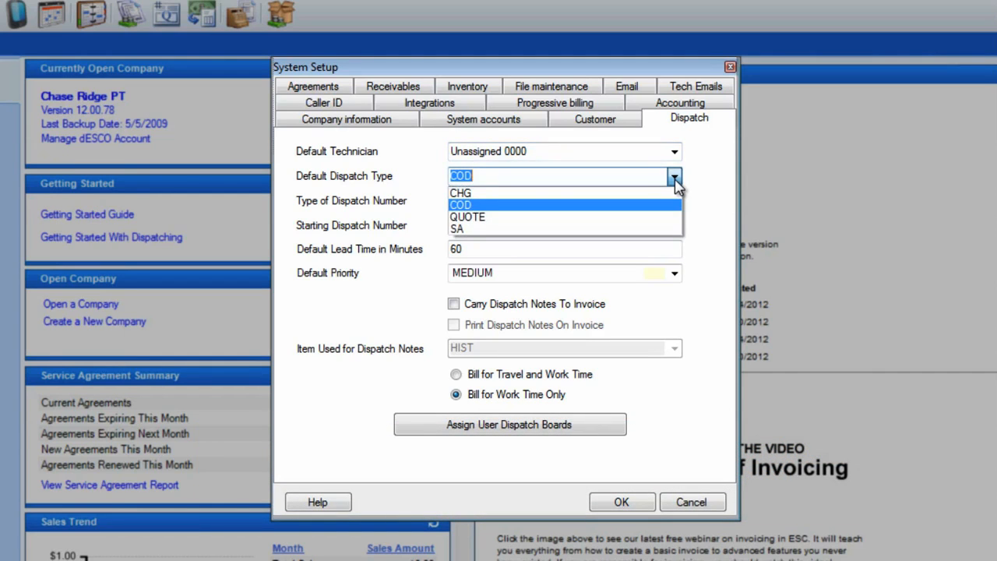
left_click(674, 178)
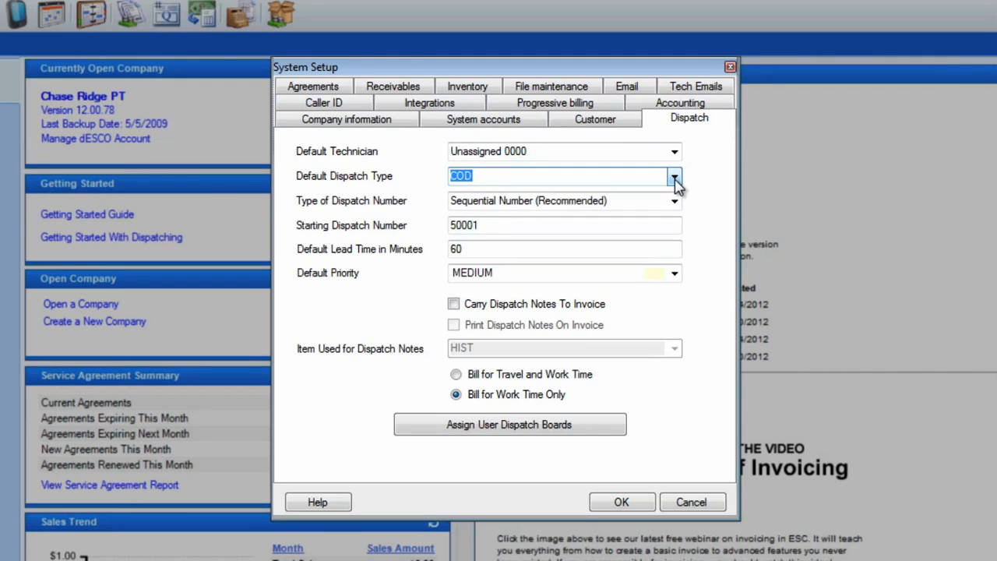
key("Tab")
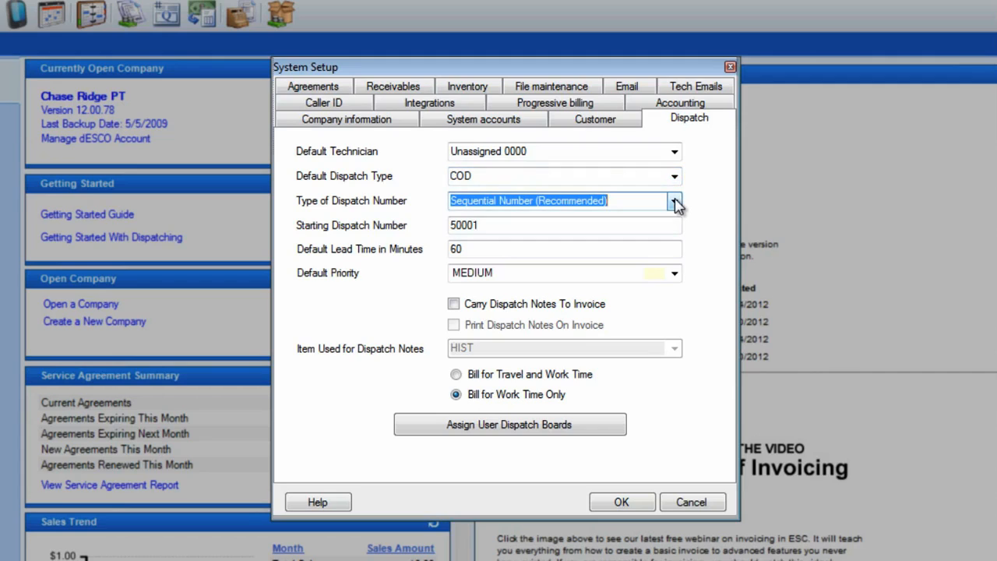
left_click(675, 203)
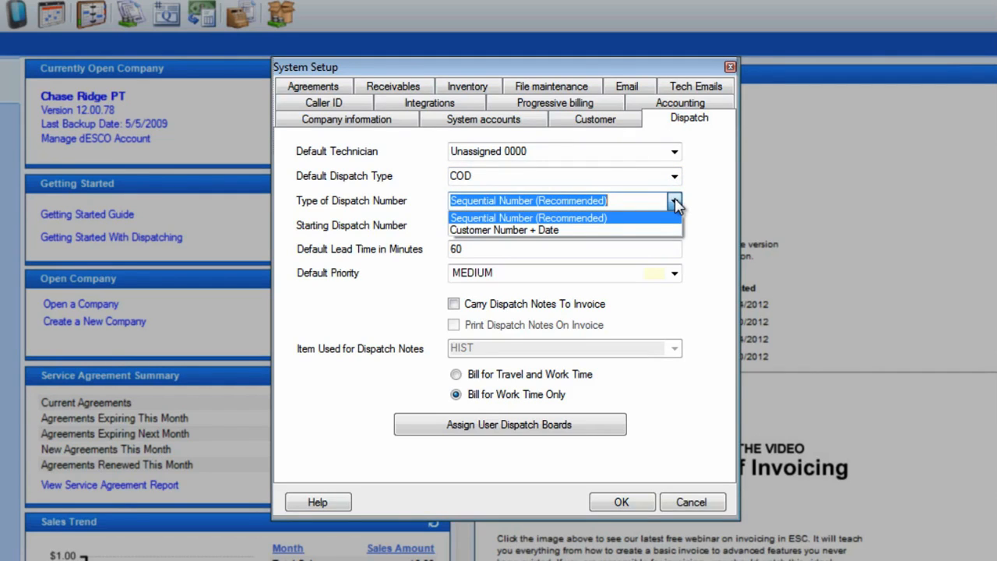
left_click(665, 218)
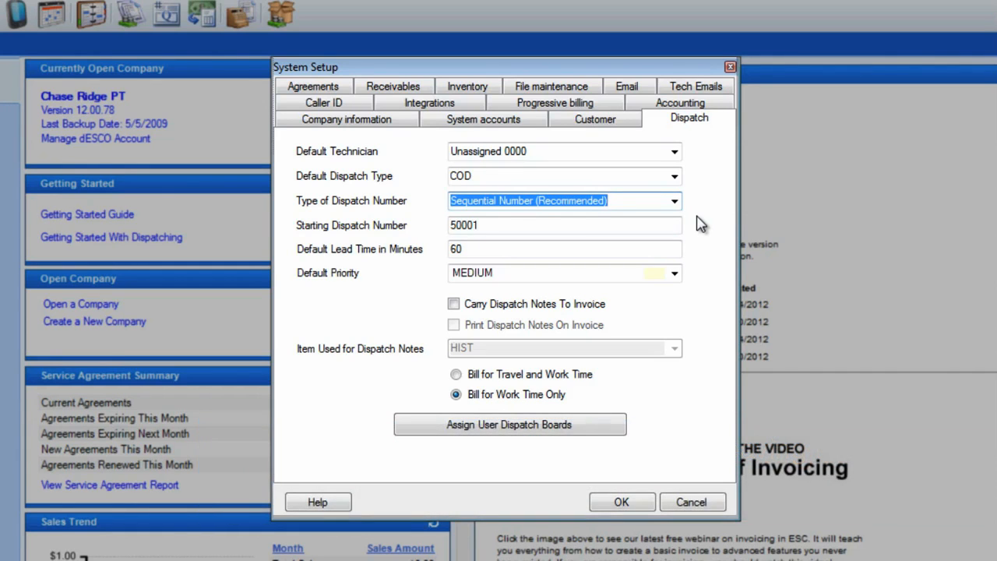
key("Tab")
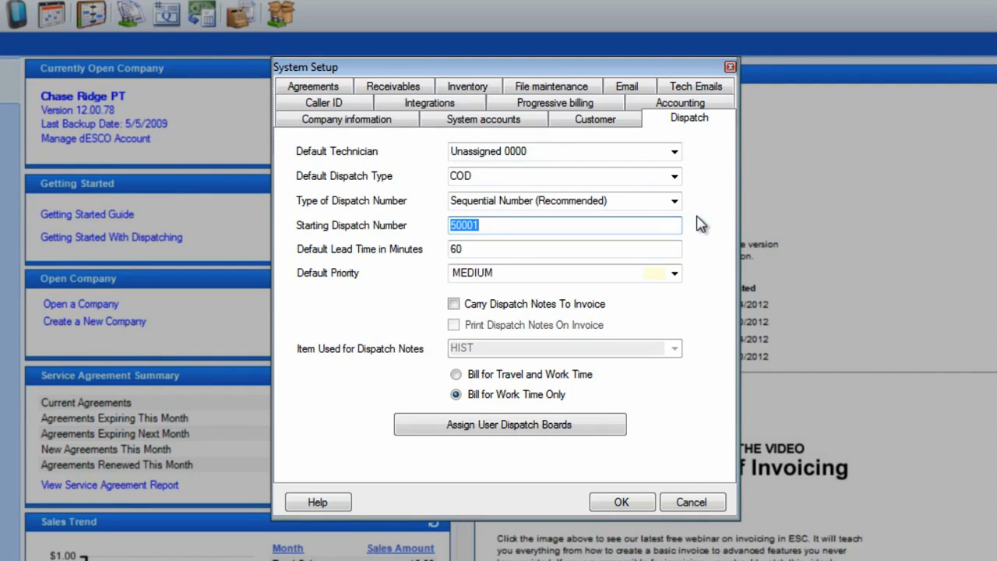
key("Tab")
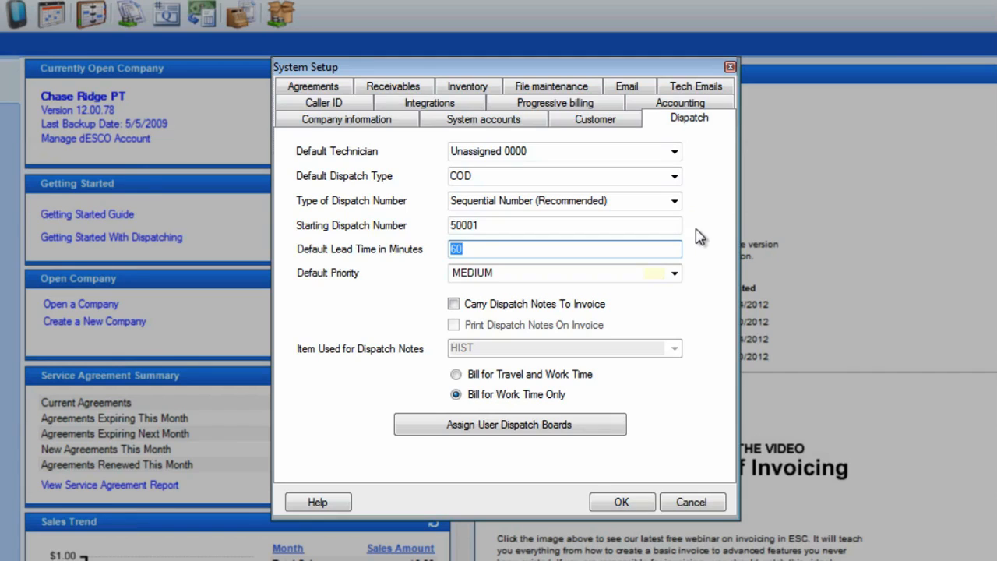
left_click(675, 274)
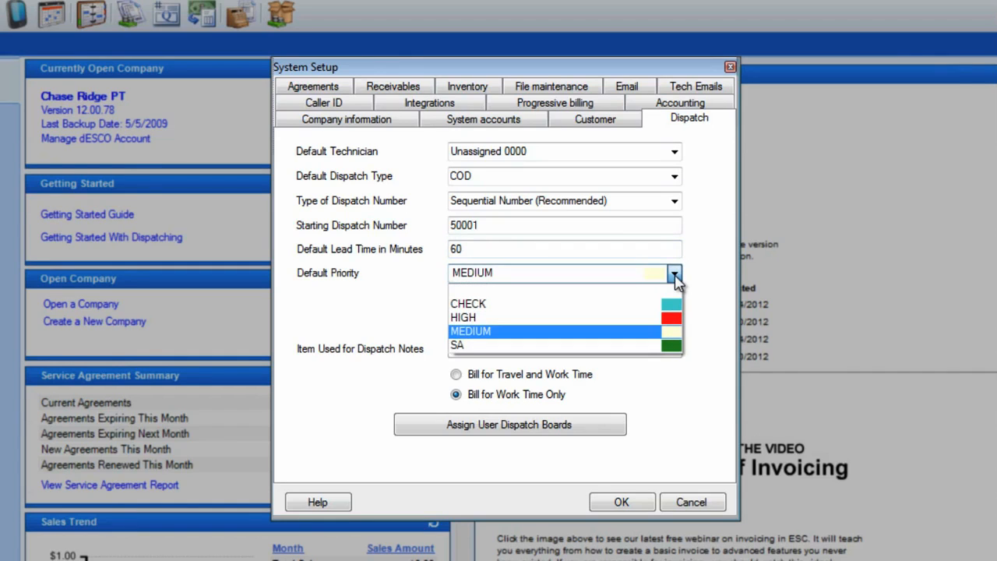
left_click(617, 335)
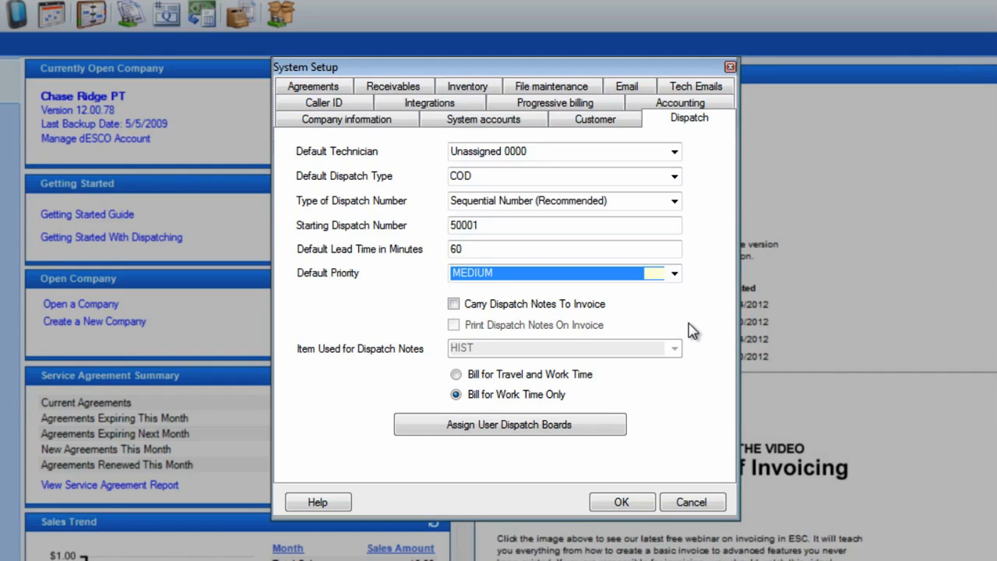
Enable carrying dispatch notes to the invoice and printing them on it, using HIST as the item for dispatch notes
left_click(454, 304)
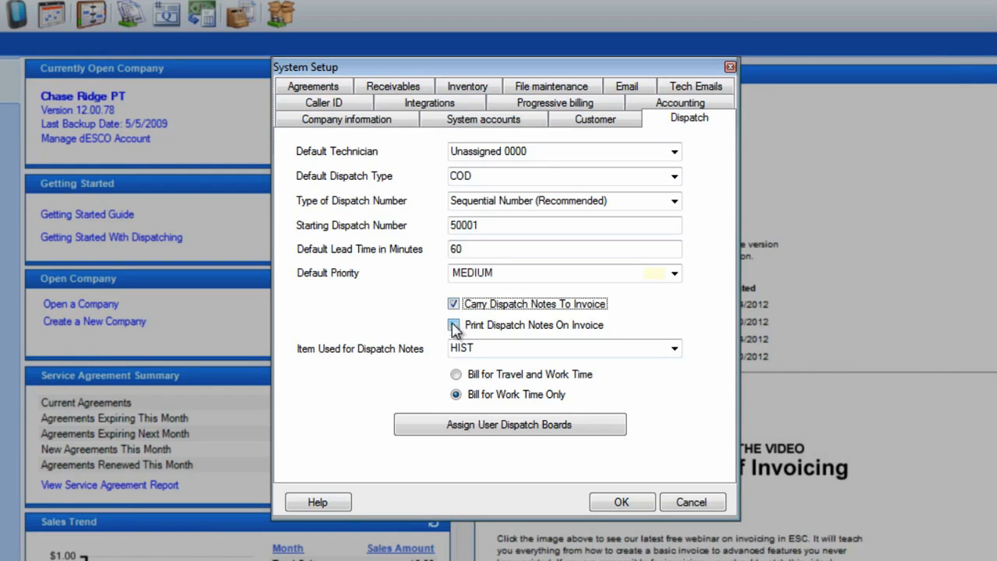
left_click(453, 327)
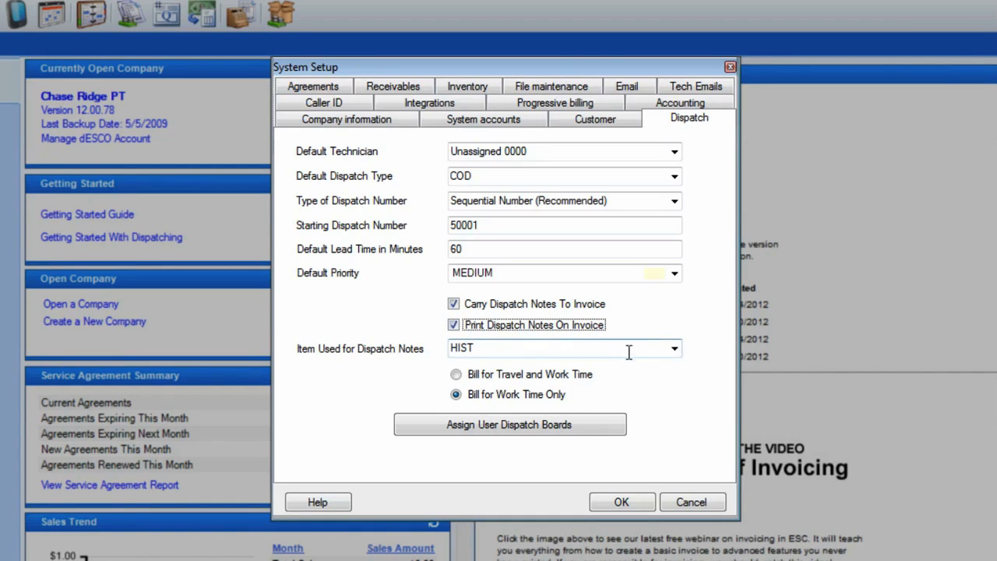
left_click(674, 350)
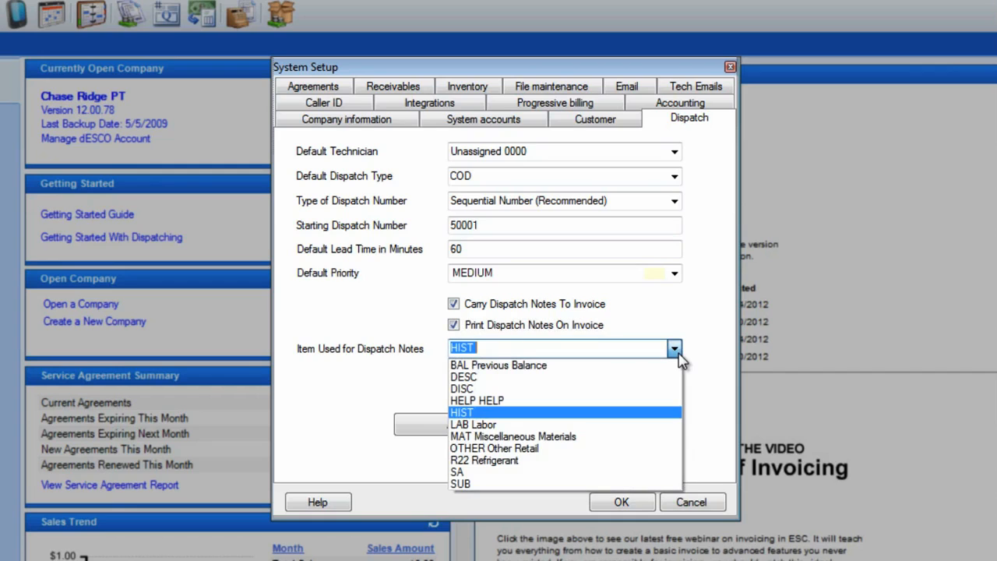
left_click(674, 418)
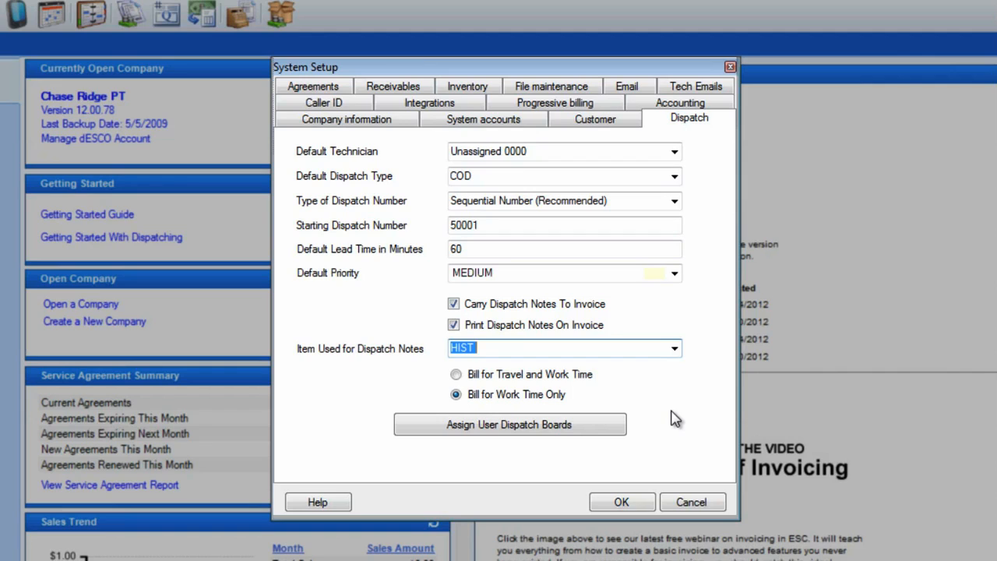
Set dispatch billing to work time only and save the system setup
left_click(457, 377)
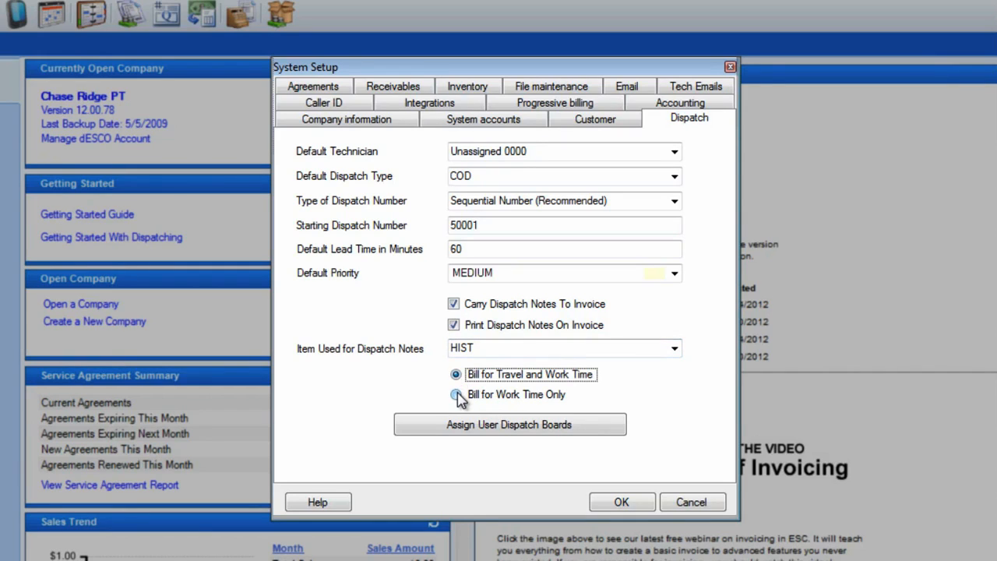
left_click(457, 395)
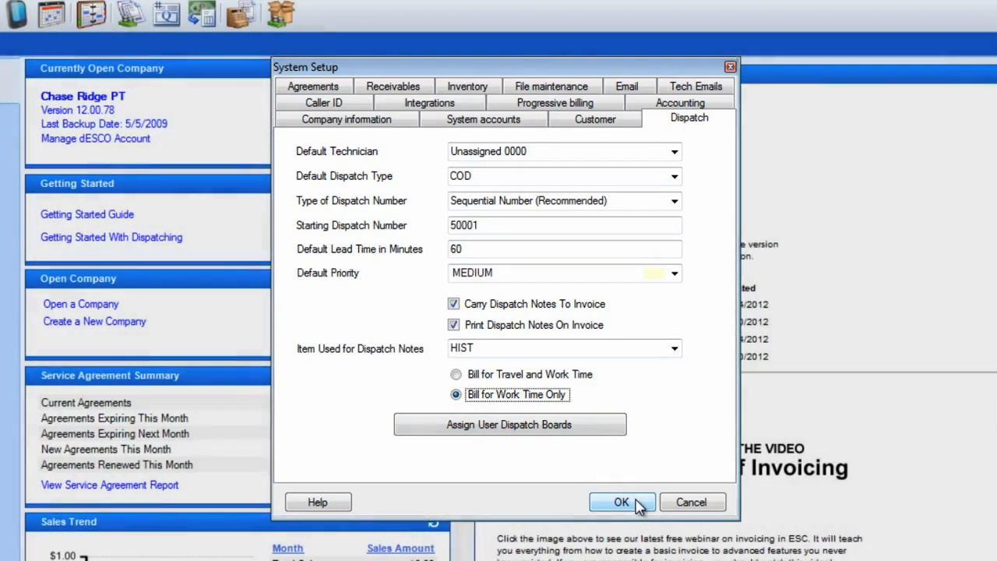
left_click(637, 504)
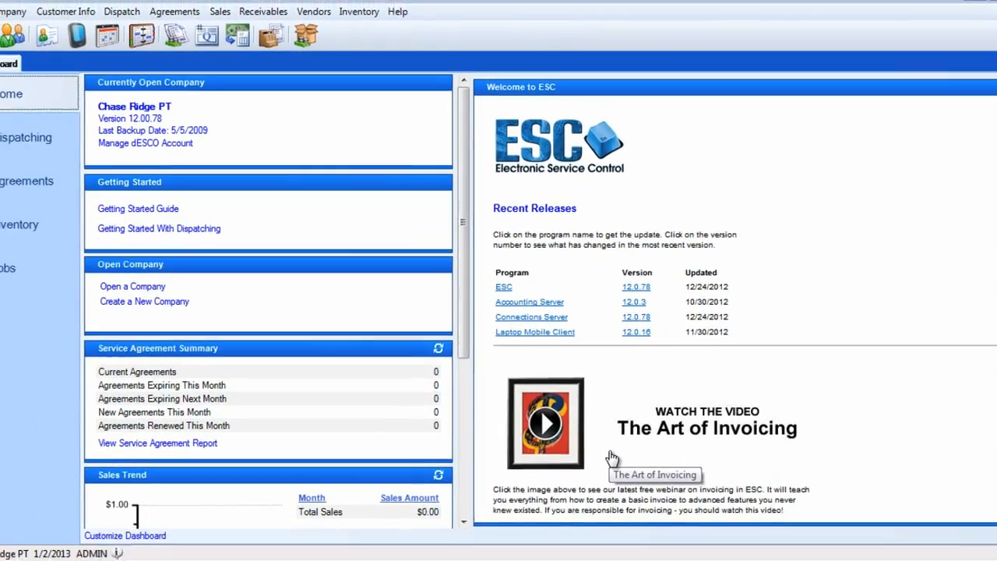